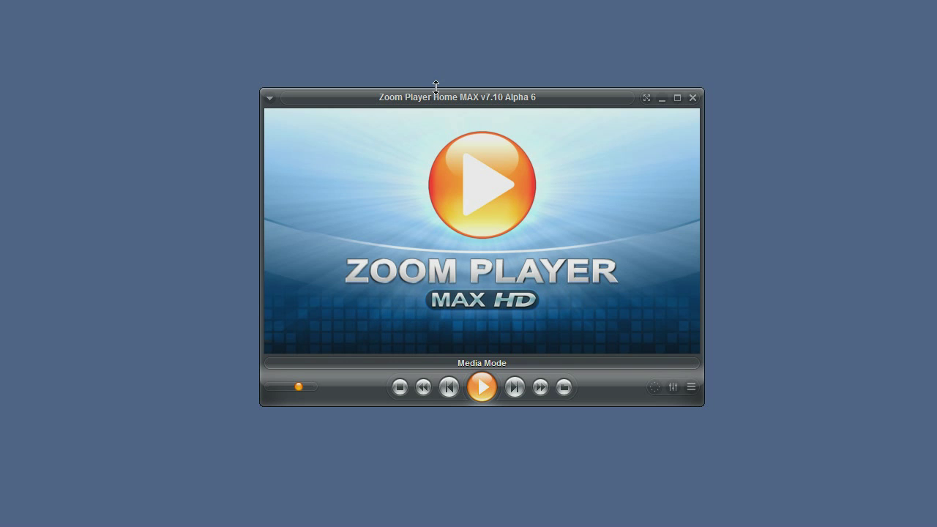
Step: Open the Smart Play playback options and review the settings, black list, source filters and splitters
right_click(419, 123)
left_click(296, 407)
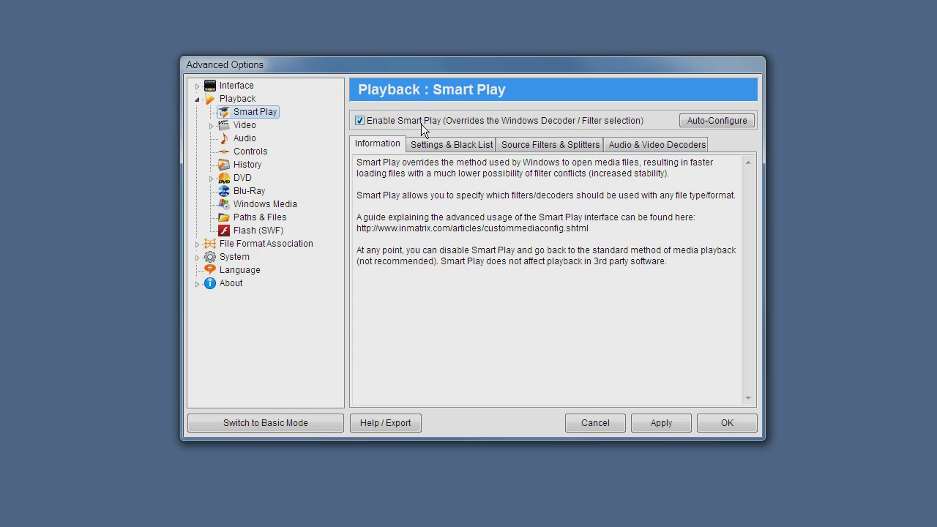
left_click(463, 145)
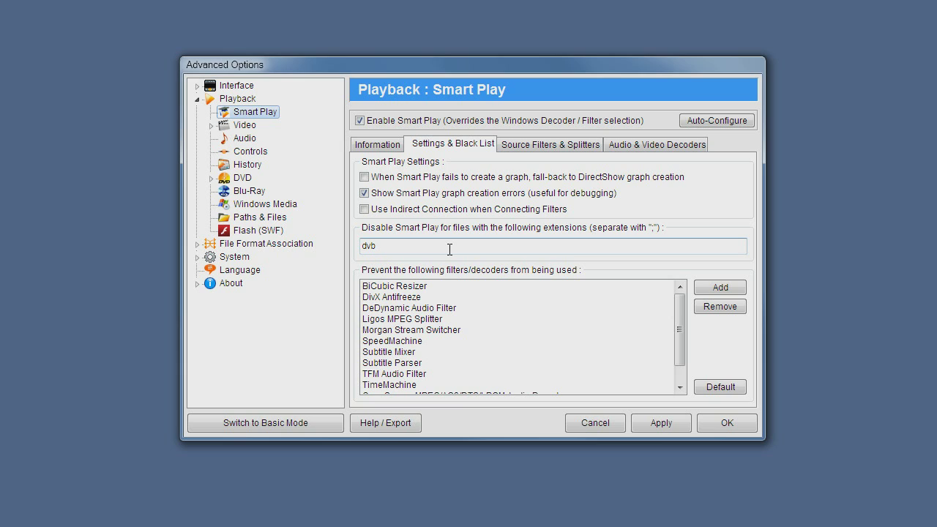
left_click(402, 248)
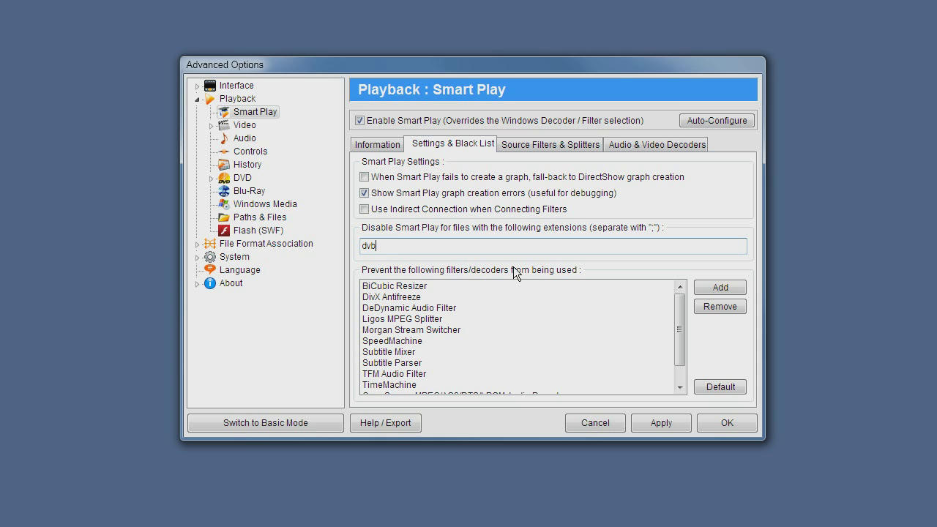
left_click(532, 151)
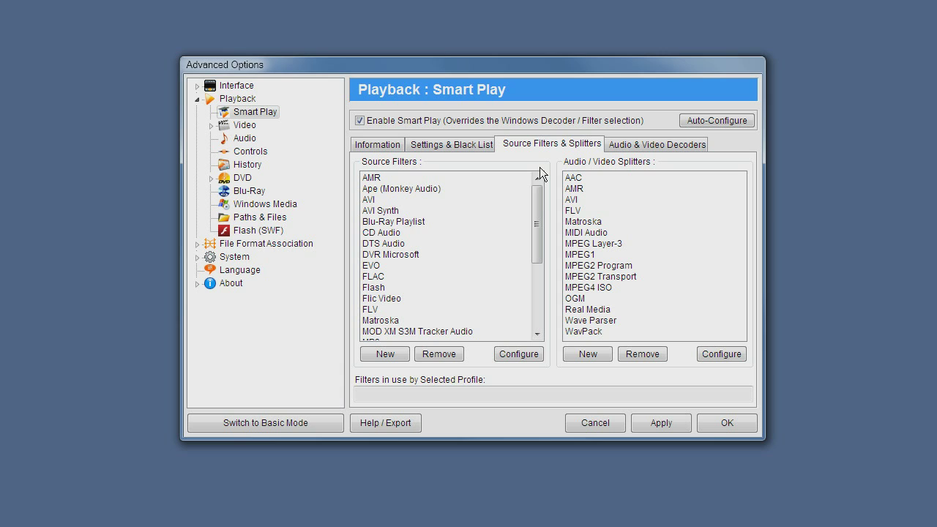
Step: Open the configuration of the AC3 audio decoder and switch it to the simple view
left_click(651, 148)
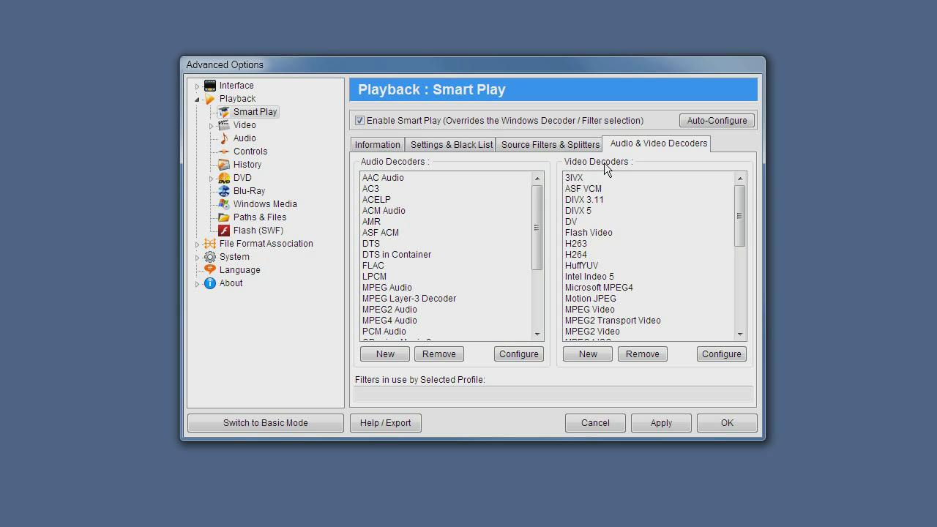
left_click(378, 192)
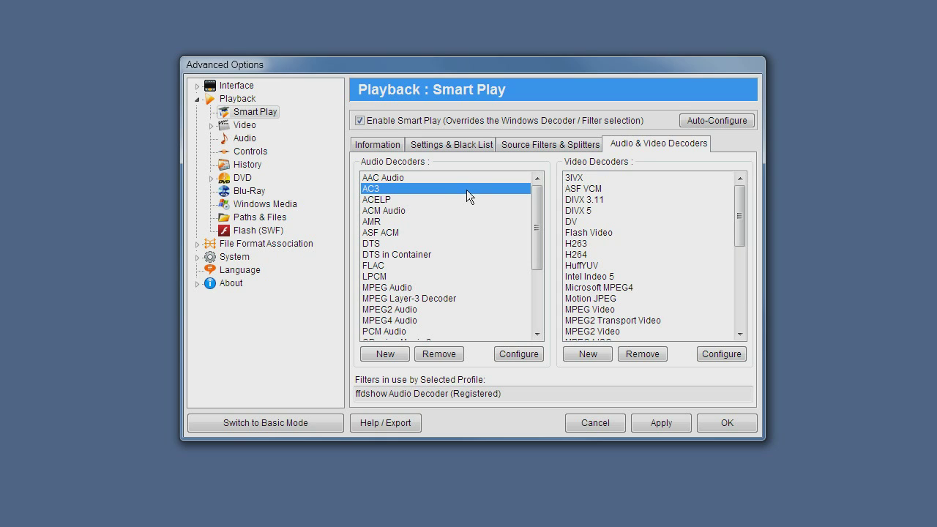
left_click(506, 354)
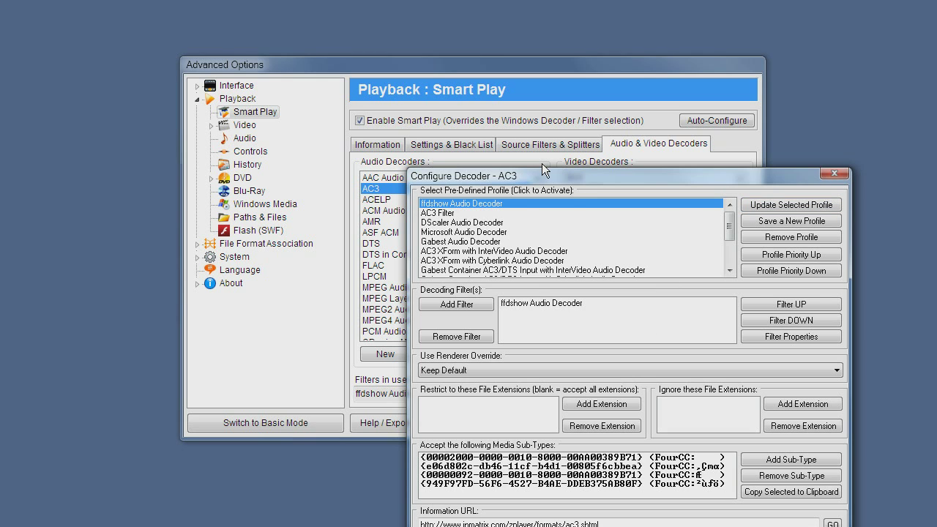
left_click_drag(530, 173, 421, 78)
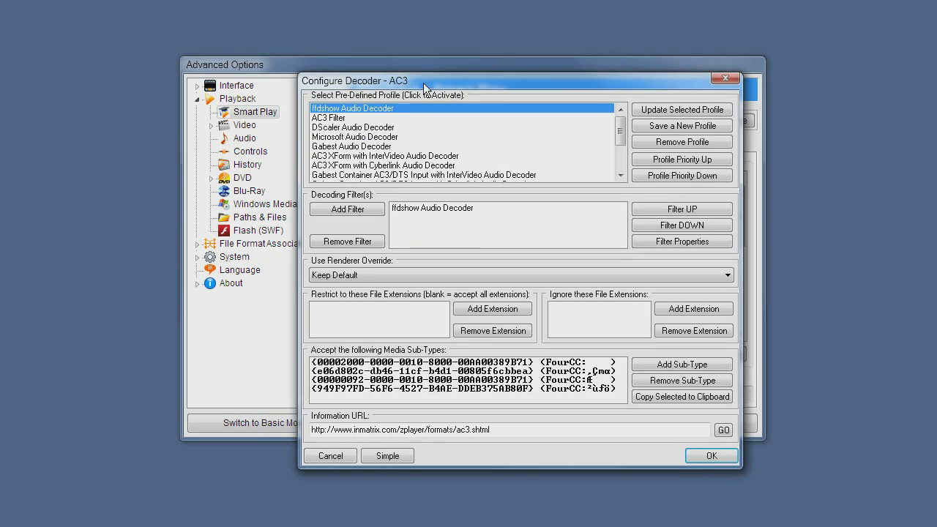
left_click(387, 456)
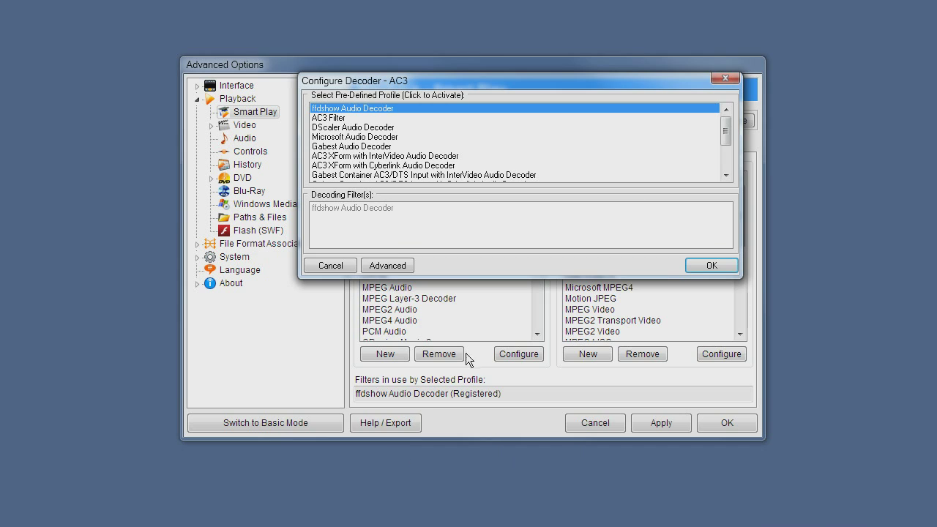
left_click_drag(511, 85, 519, 159)
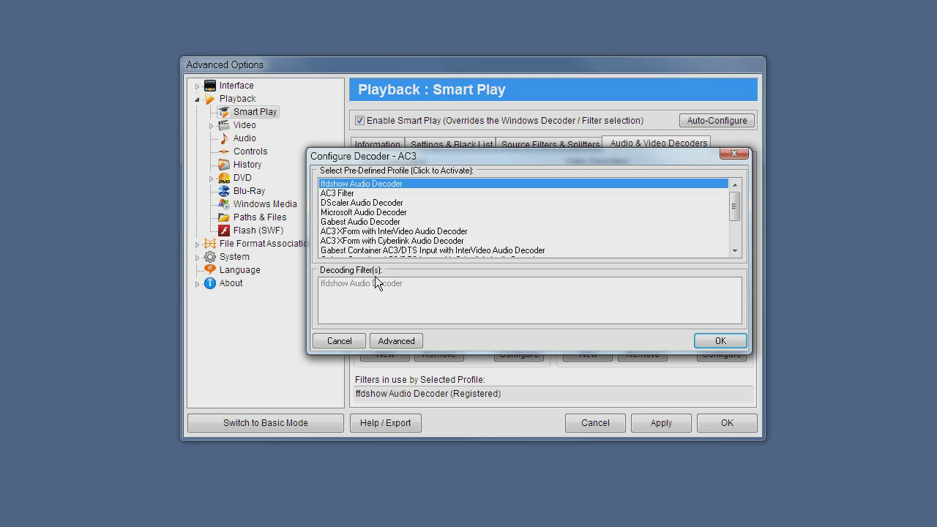
Step: Try the AC3 Filter and Sonic Cinemaster DS Audio Decoder profiles for AC3 and dismiss the notice
left_click(371, 192)
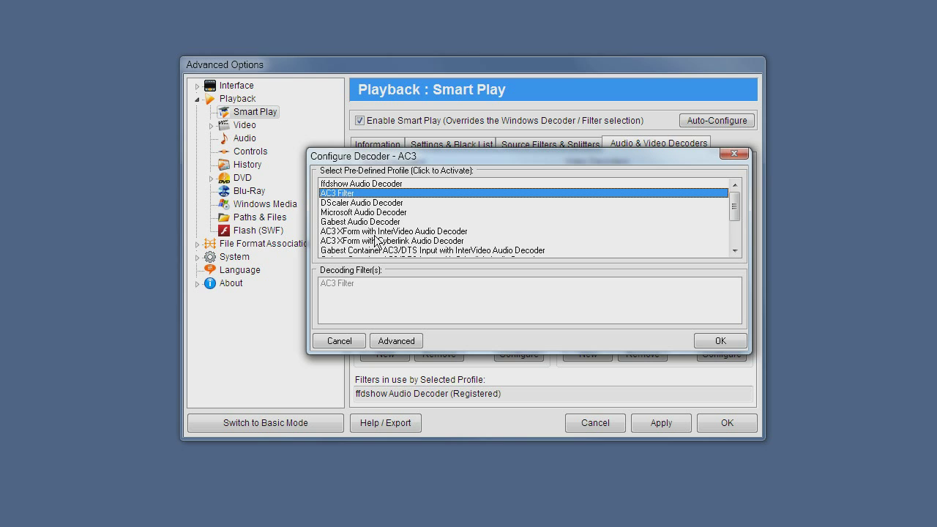
scroll(593, 221, "down", 2)
left_click(416, 251)
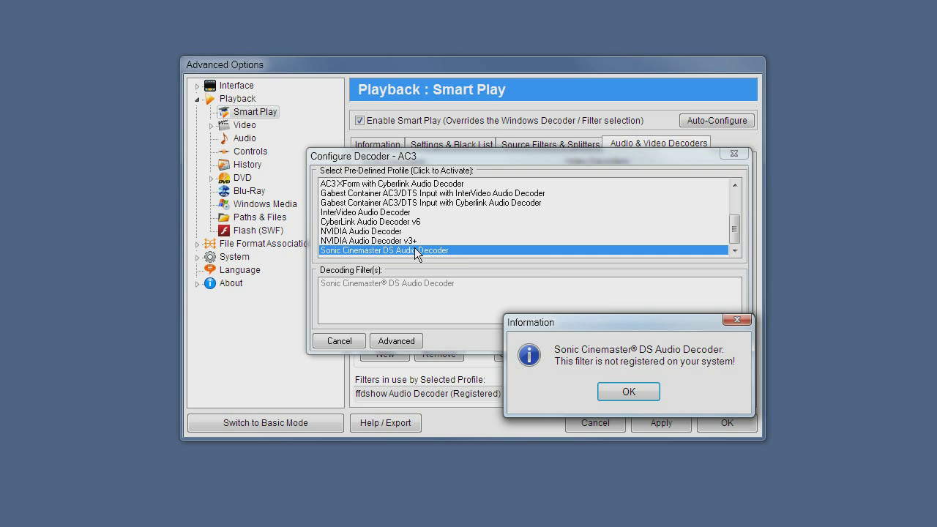
left_click_drag(582, 324, 558, 221)
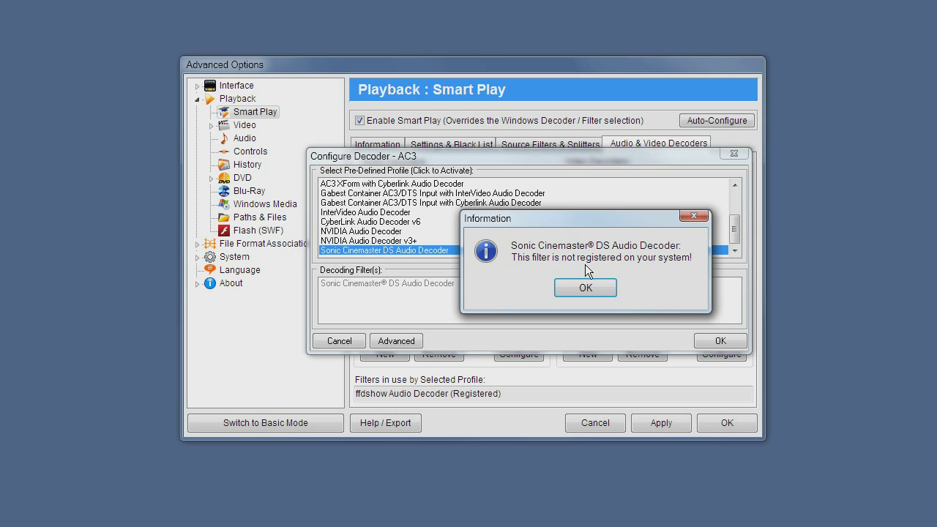
left_click(587, 287)
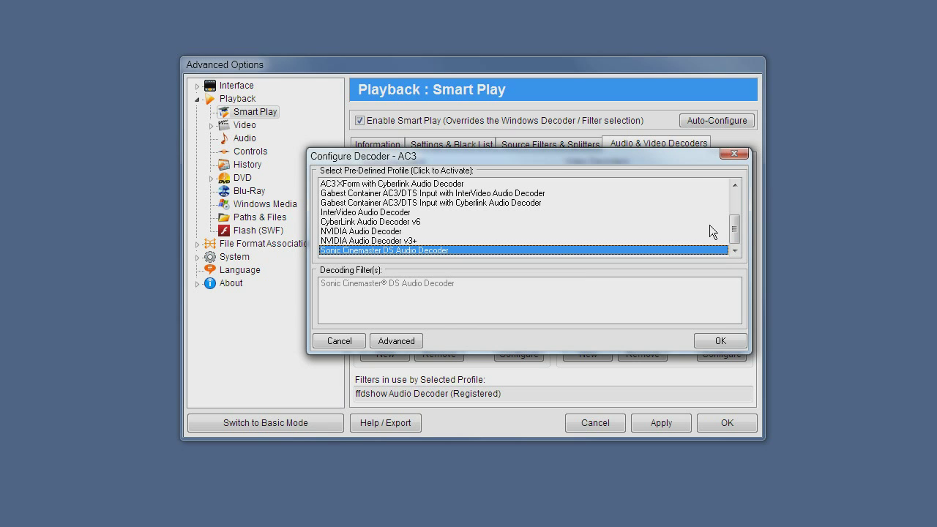
Step: Reactivate the ffdshow Audio Decoder profile for AC3 and show the advanced decoder options
left_click_drag(731, 229, 740, 188)
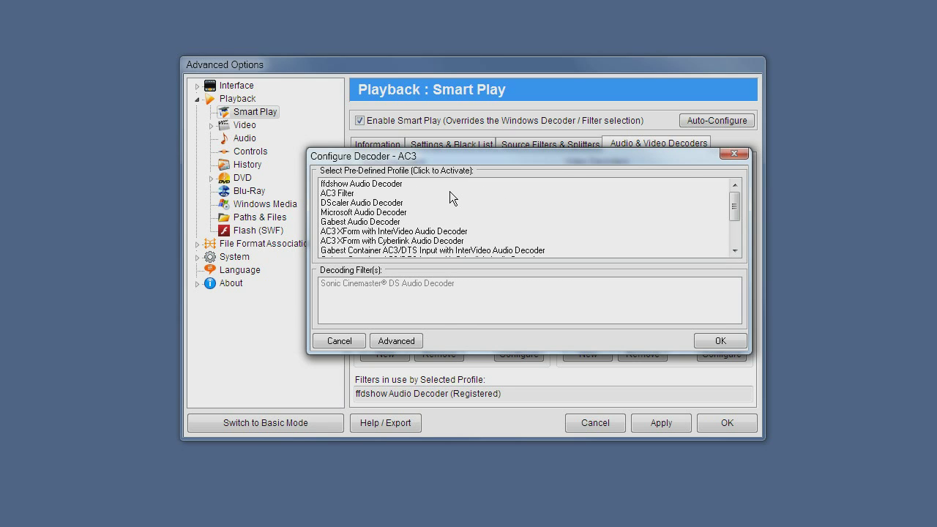
left_click(372, 186)
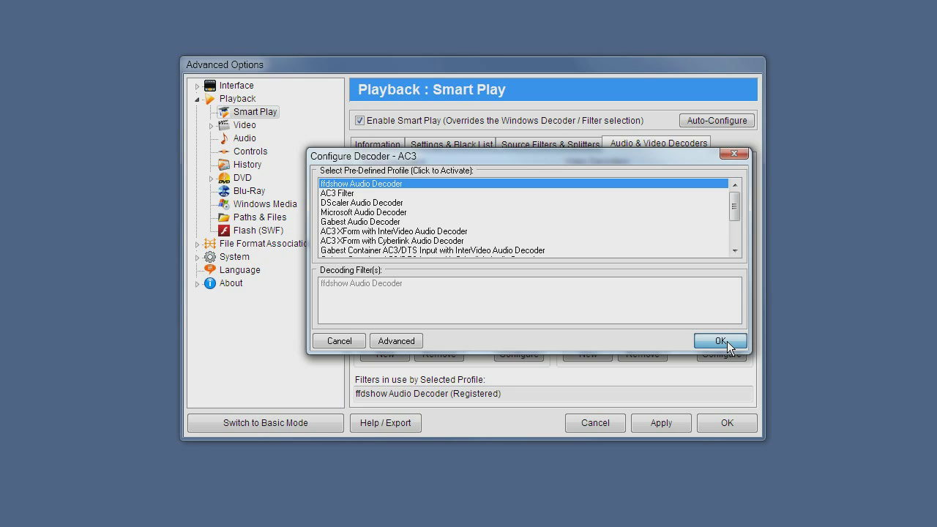
left_click(418, 341)
left_click_drag(443, 162, 409, 105)
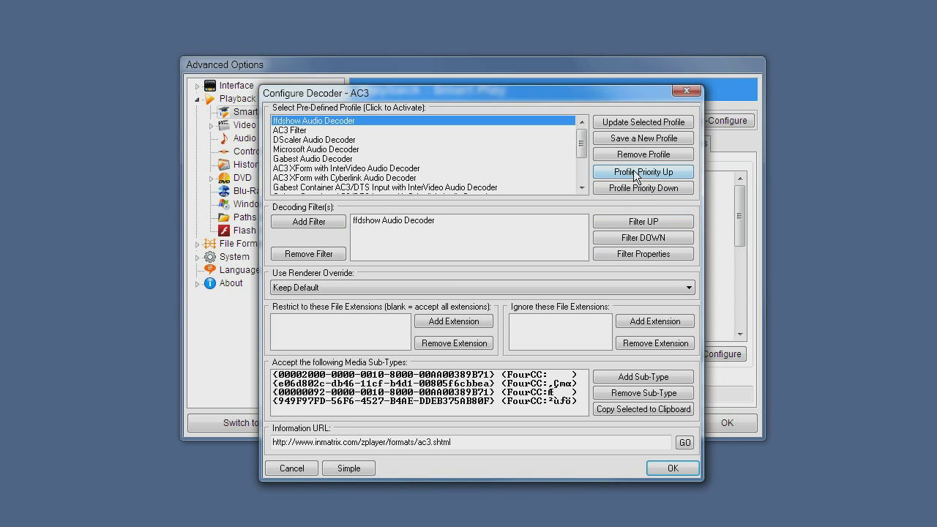
left_click_drag(626, 102, 506, 102)
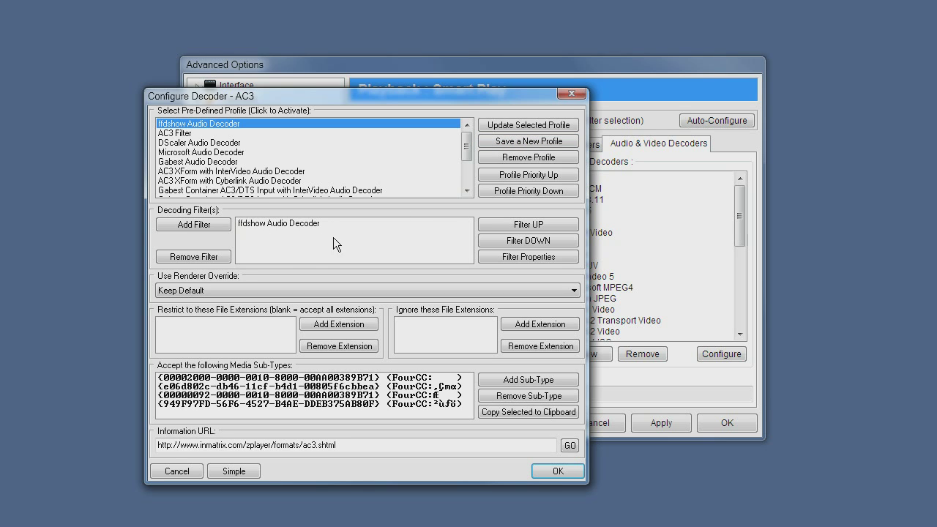
Step: Lower the ffdshow Audio Decoder profile's priority by two places and raise it back to first
left_click(517, 190)
left_click(516, 190)
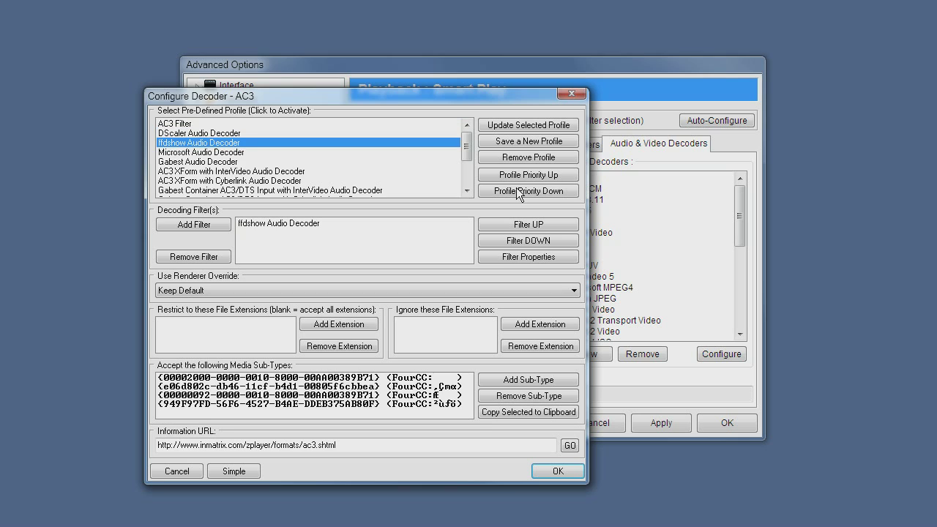
left_click(517, 176)
left_click(517, 175)
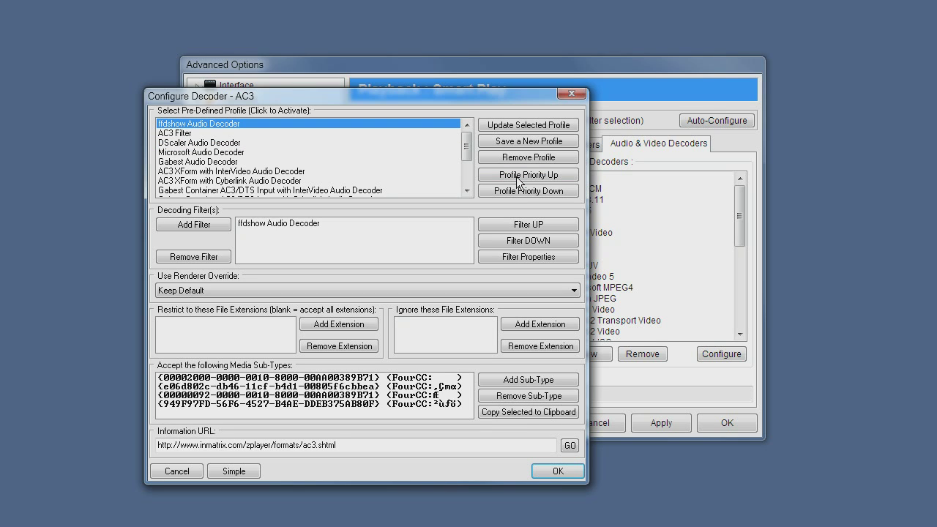
Step: Review the AC3 renderer override choices, keep it at Keep Default, and accept the decoder configuration
left_click(262, 290)
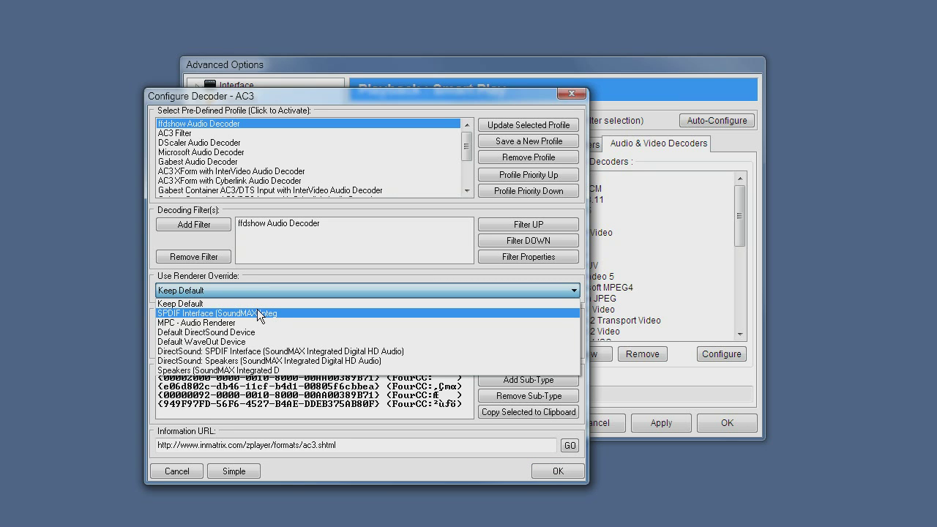
left_click(256, 299)
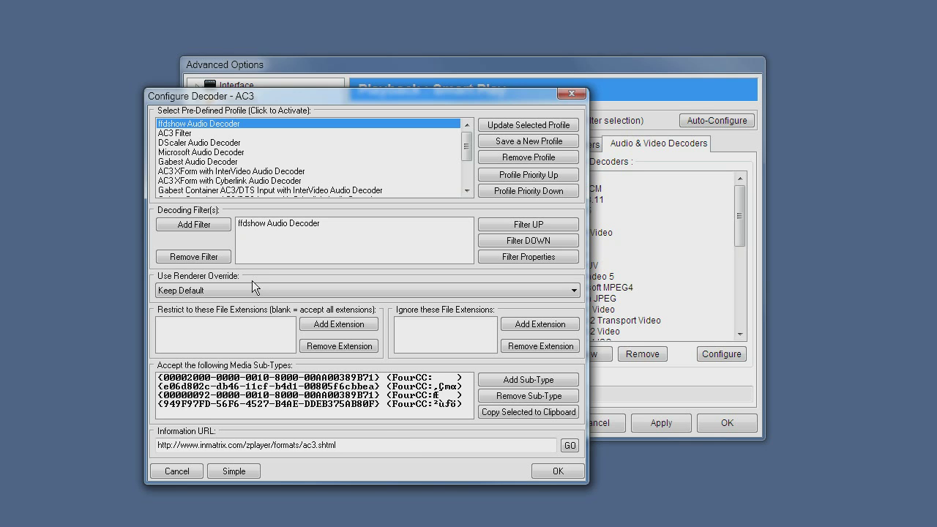
left_click_drag(306, 97, 536, 104)
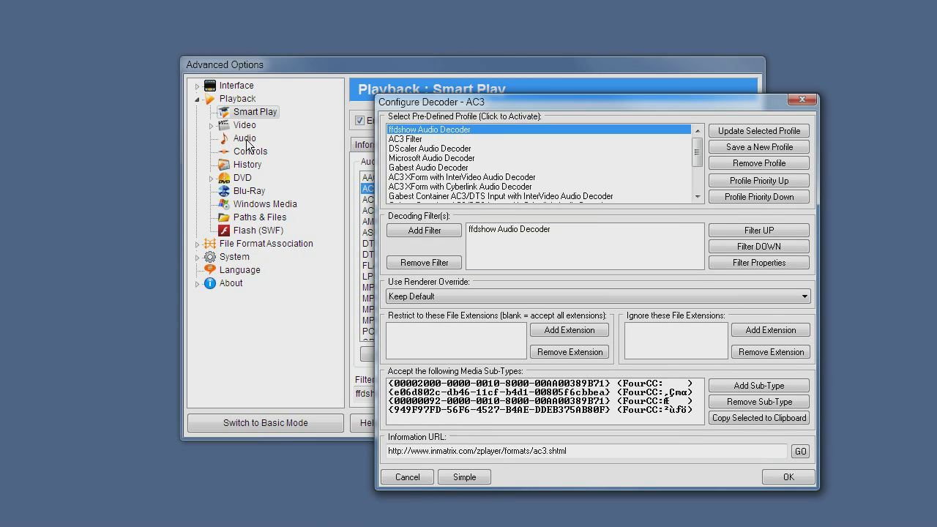
left_click_drag(480, 103, 273, 94)
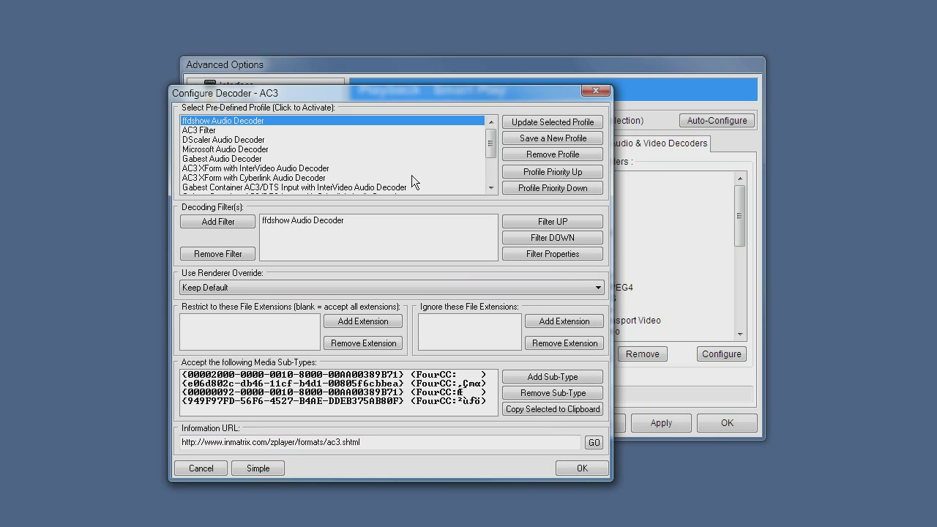
left_click(582, 468)
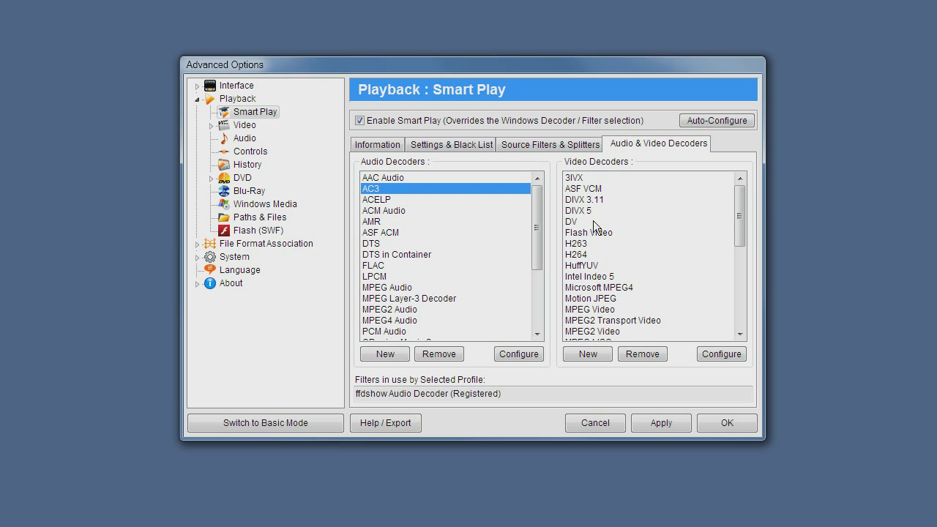
Step: Examine the renderer override choices in the H264 video decoder's configuration and close it without saving
left_click(592, 254)
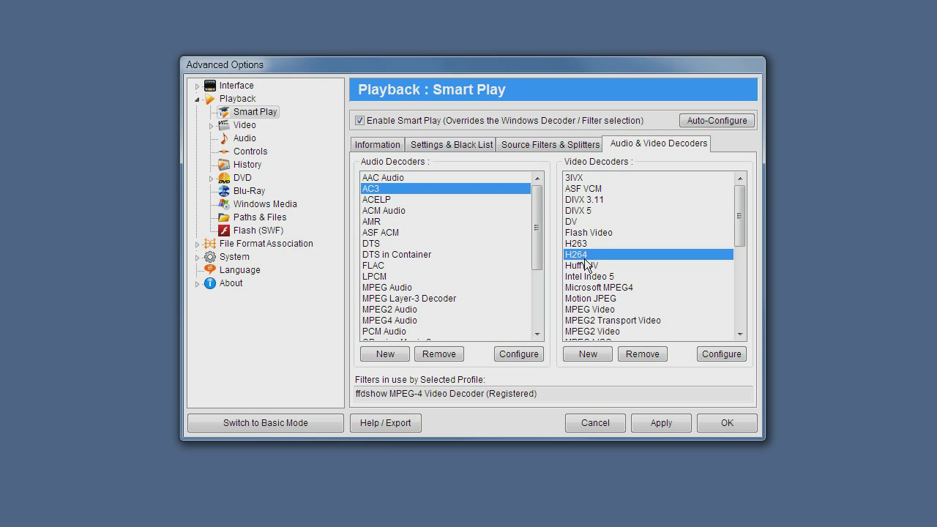
left_click(727, 355)
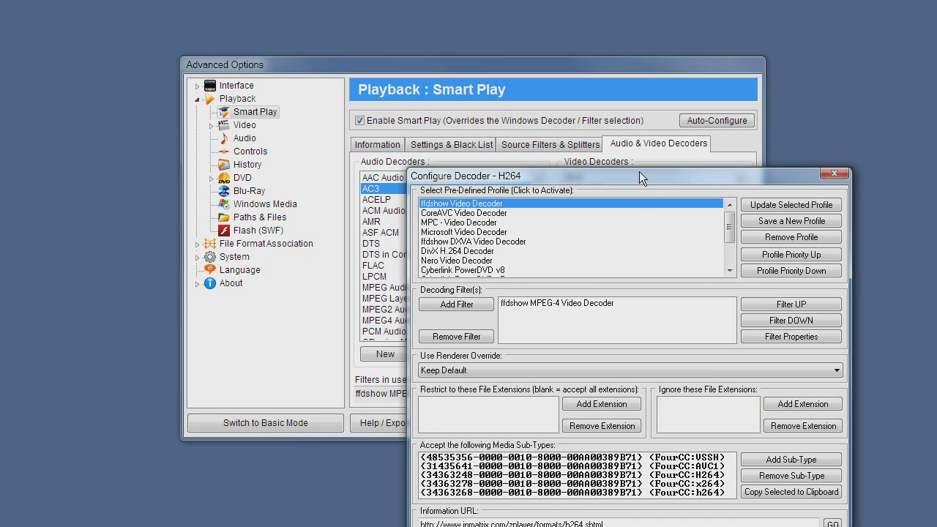
left_click_drag(639, 173, 586, 89)
left_click(467, 288)
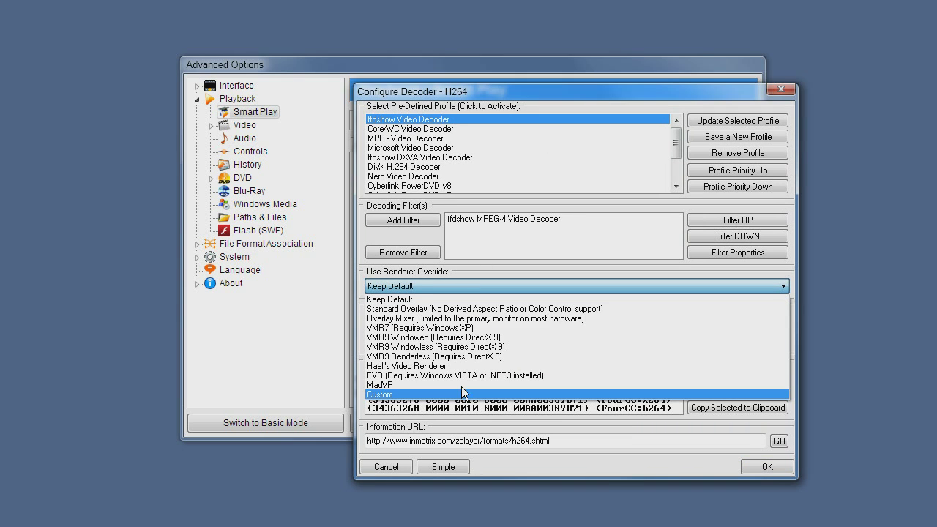
left_click(467, 278)
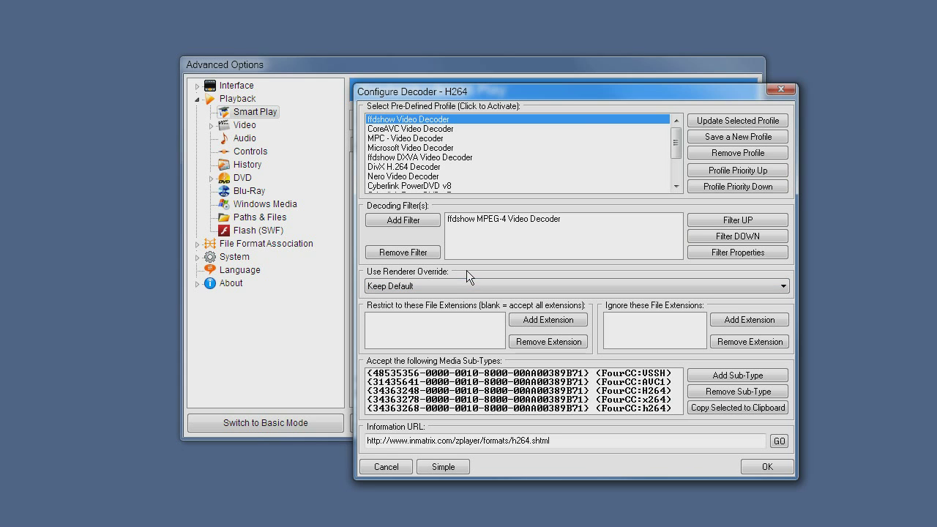
left_click(392, 467)
Step: Examine the AMR source filter's file extensions, source filter and forced sub-type settings, and close its configuration without saving
left_click(545, 147)
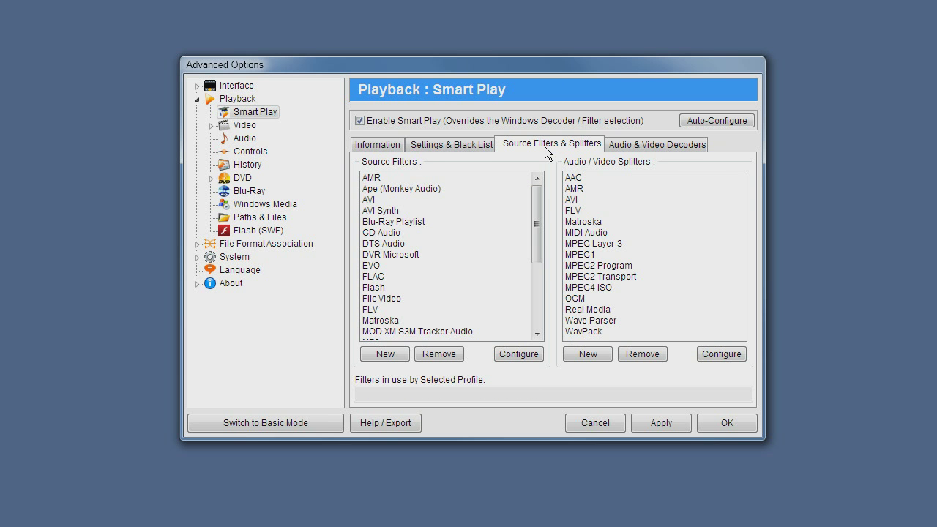
left_click(393, 180)
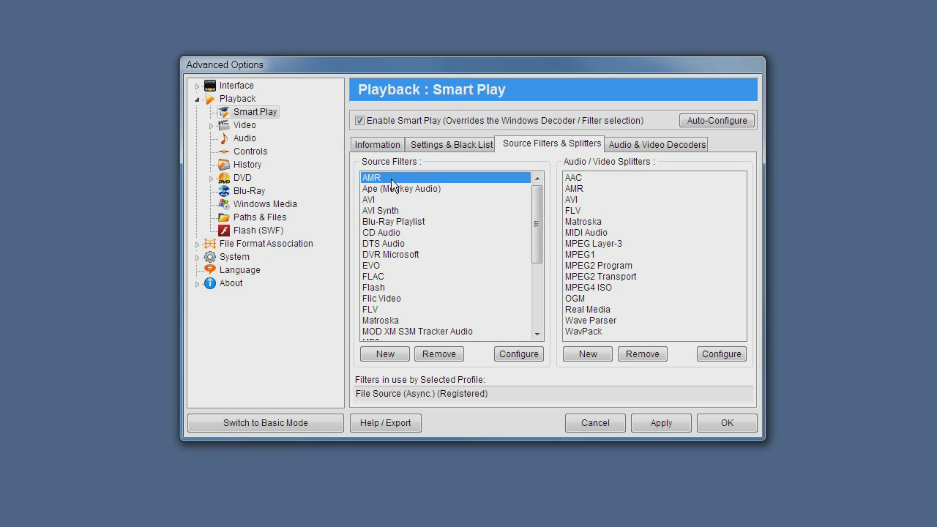
left_click(518, 354)
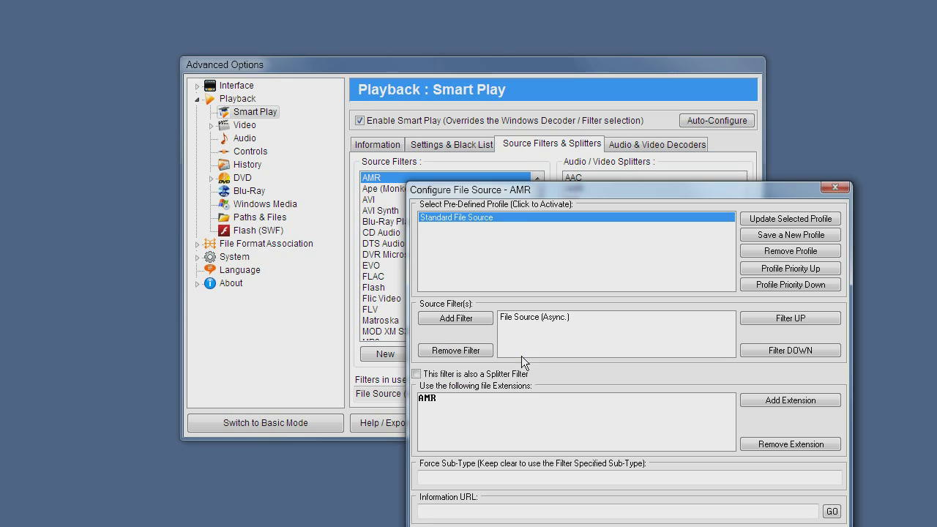
left_click_drag(504, 191, 391, 99)
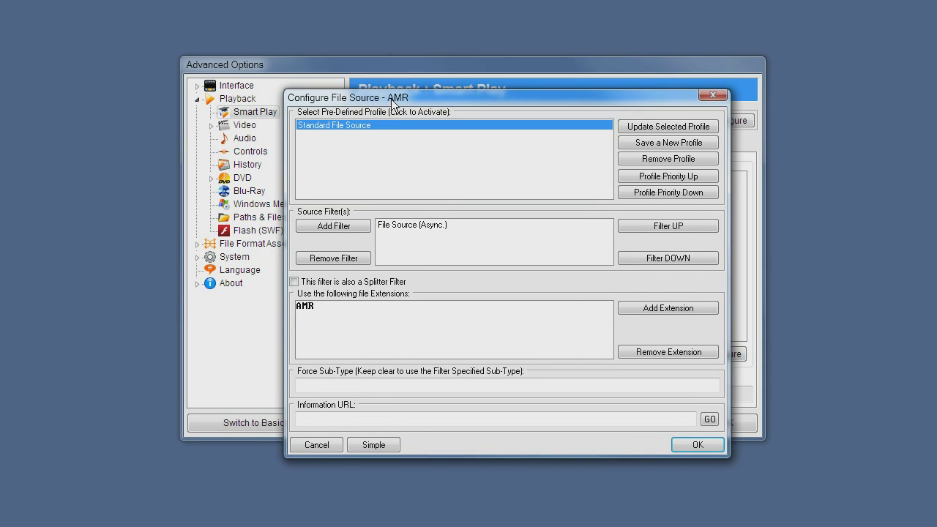
left_click(312, 308)
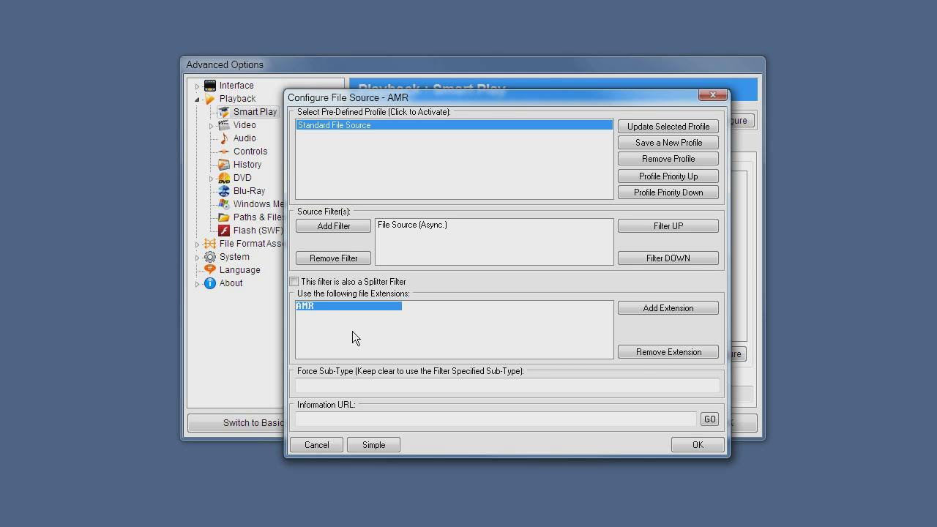
left_click(415, 227)
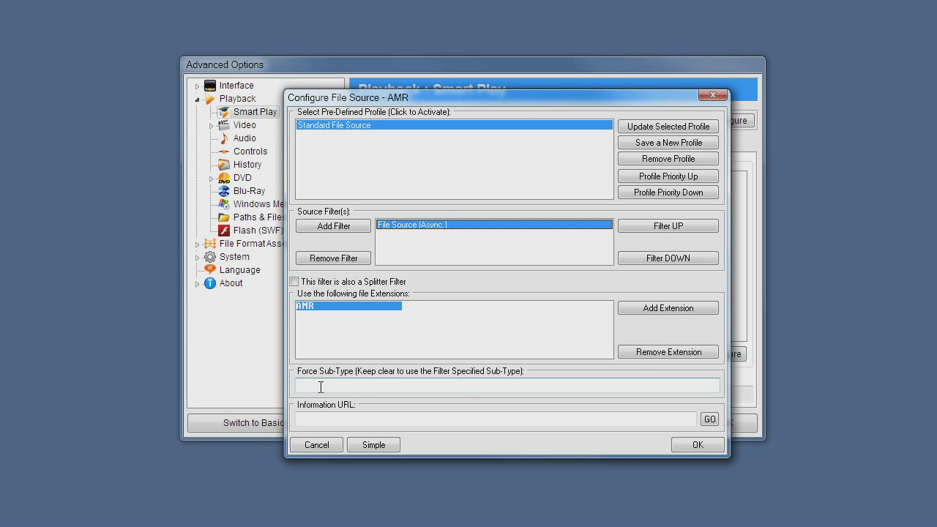
left_click(372, 389)
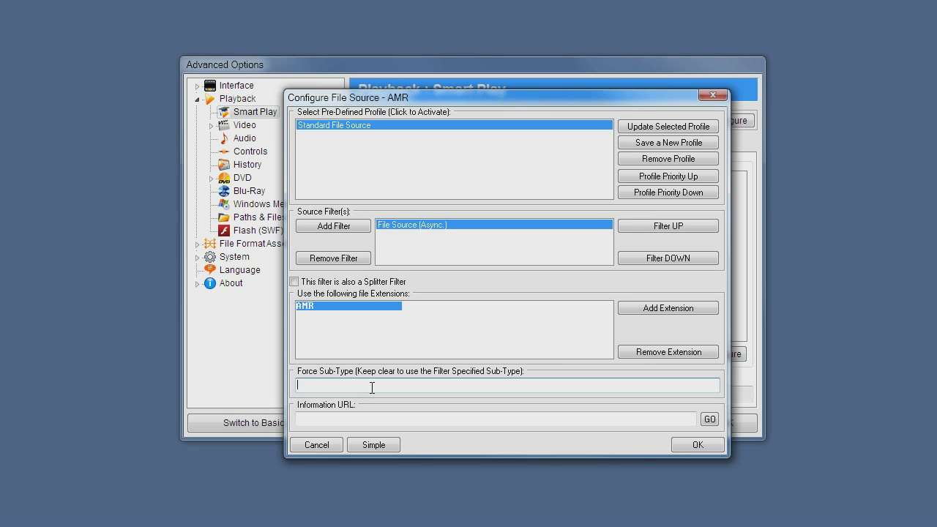
left_click(317, 445)
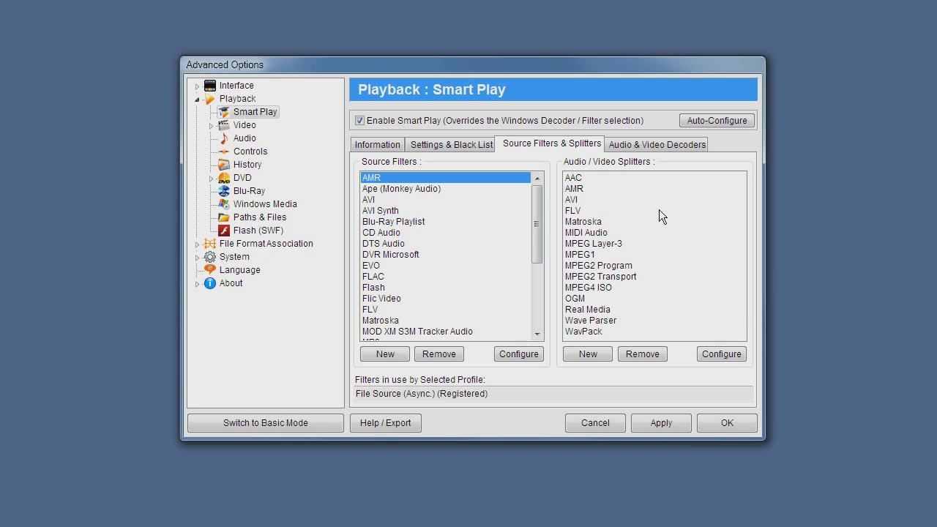
Step: Examine the AMR splitter's profile, file extensions and accepted media sub-types, and cancel its configuration
left_click(581, 189)
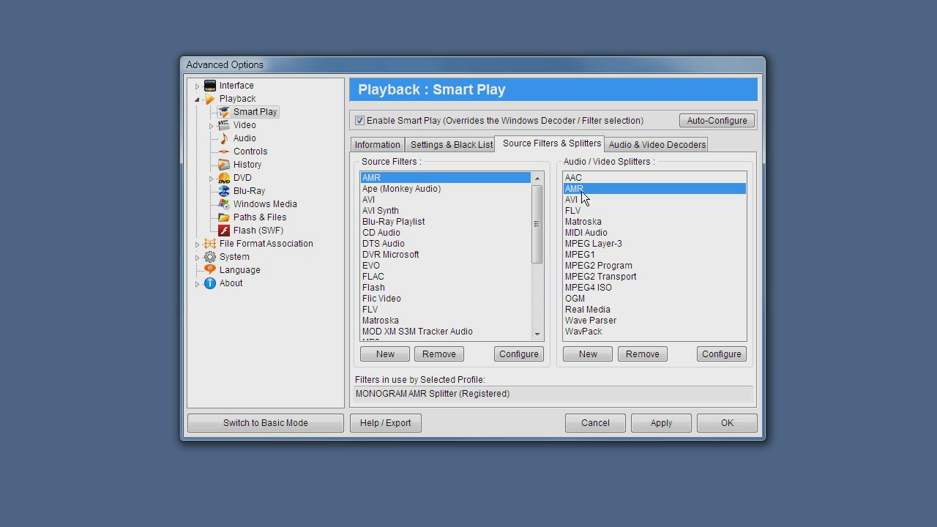
left_click(711, 355)
left_click_drag(511, 208, 447, 175)
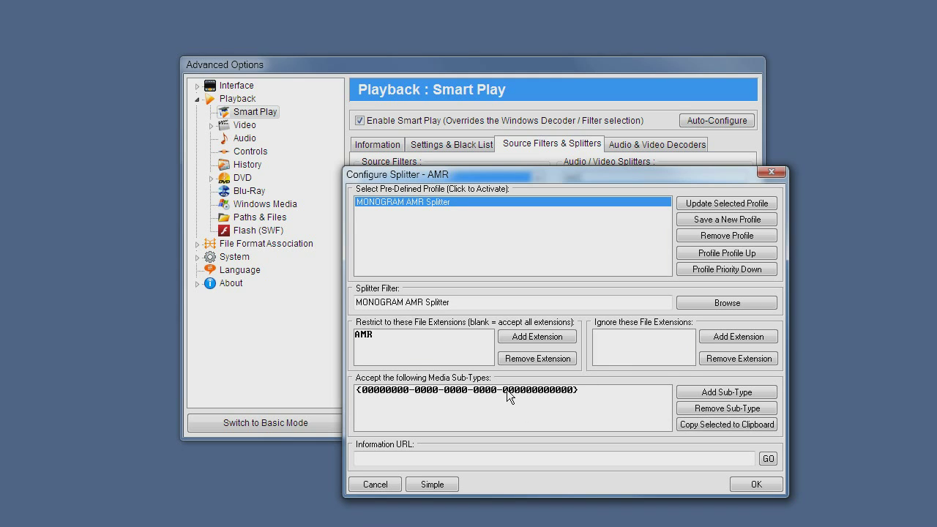
left_click(374, 485)
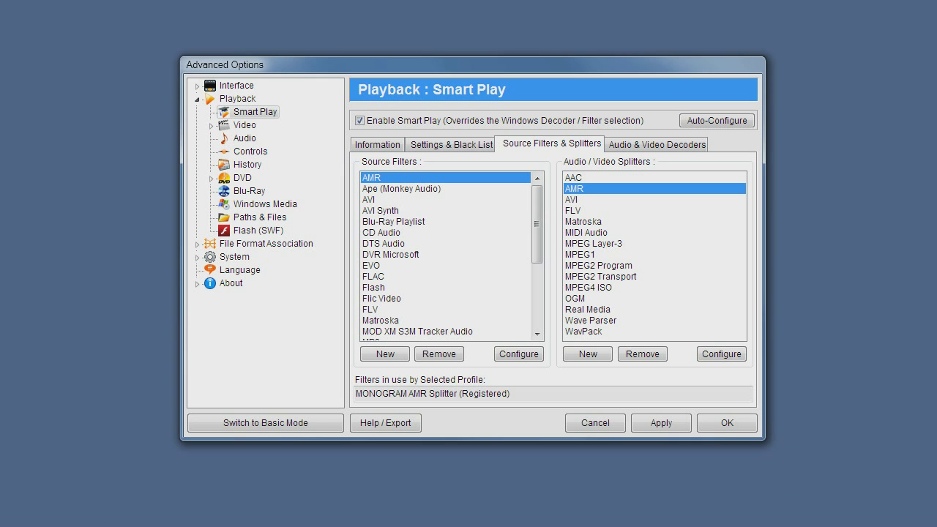